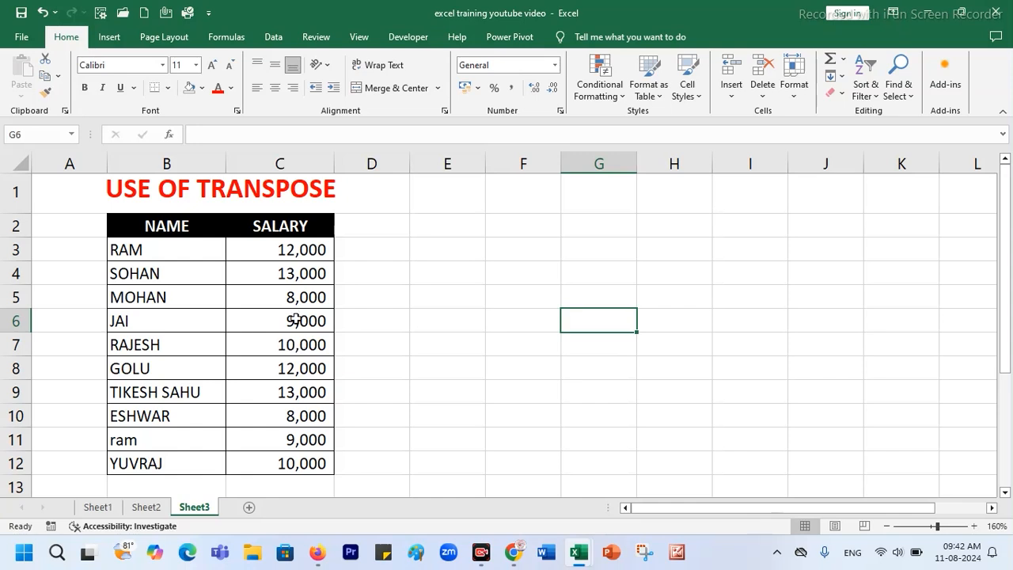
drag(198, 224, 282, 466)
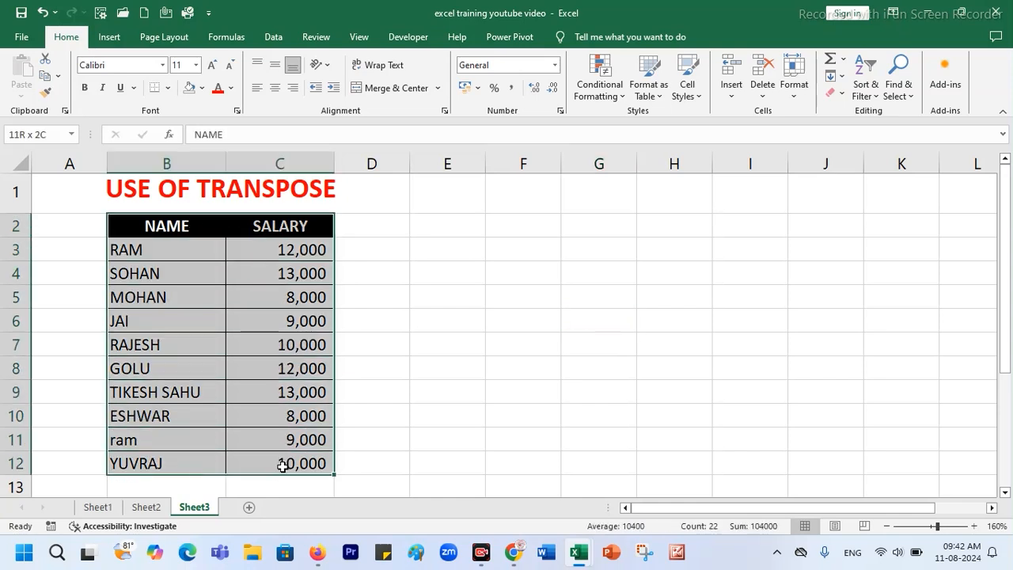
drag(135, 225, 310, 464)
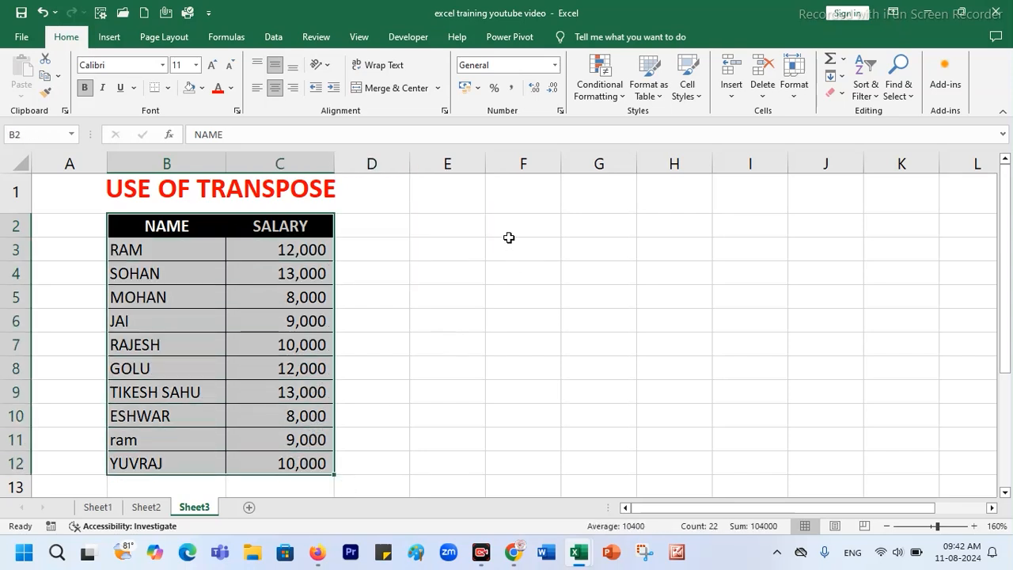
click(443, 236)
click(446, 248)
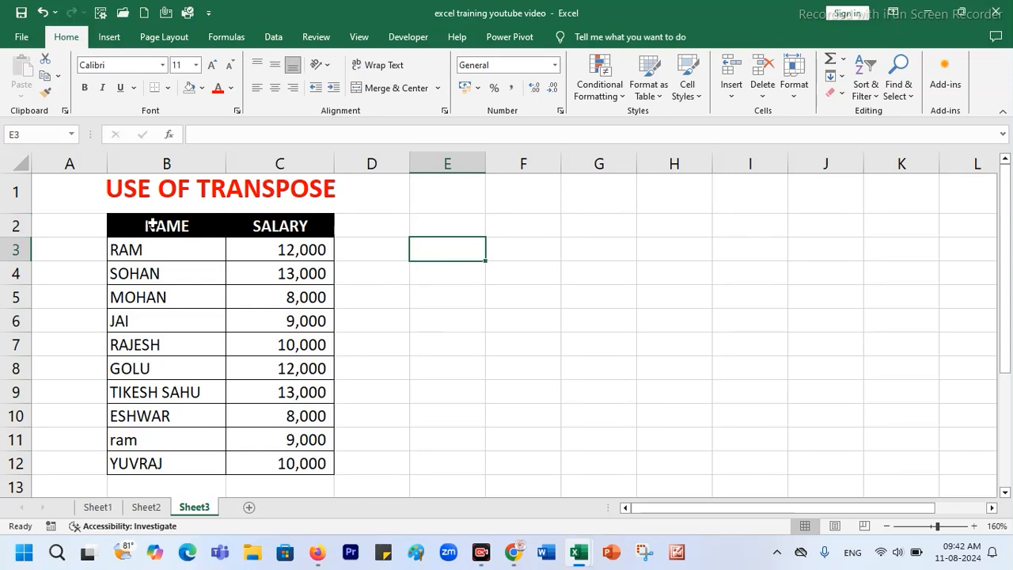
drag(156, 163, 248, 164)
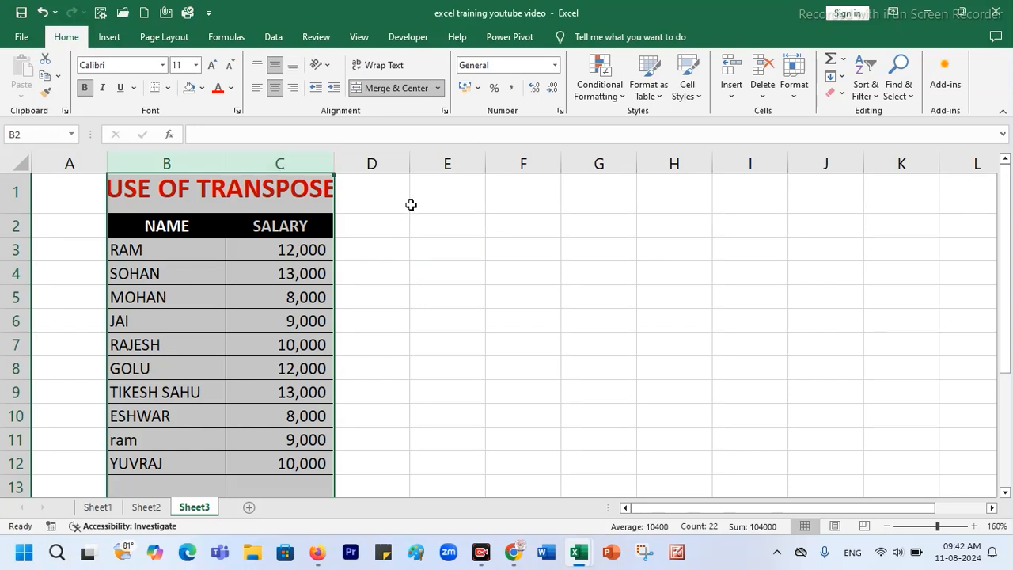
Step: Enter the row labels NAME in E2 and SALARY in E3
click(451, 222)
text(NAME)
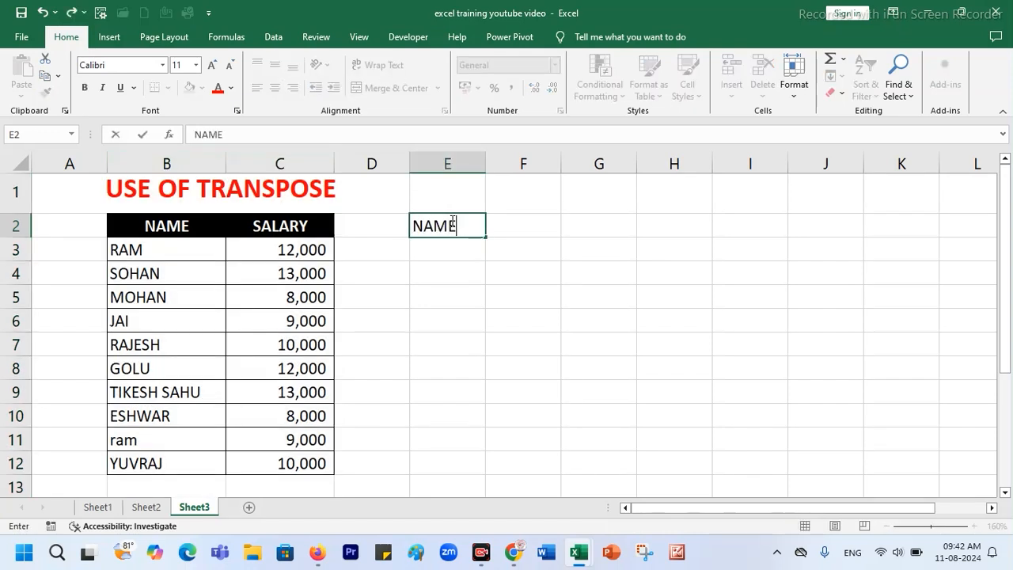
key(Return)
text(SALARY)
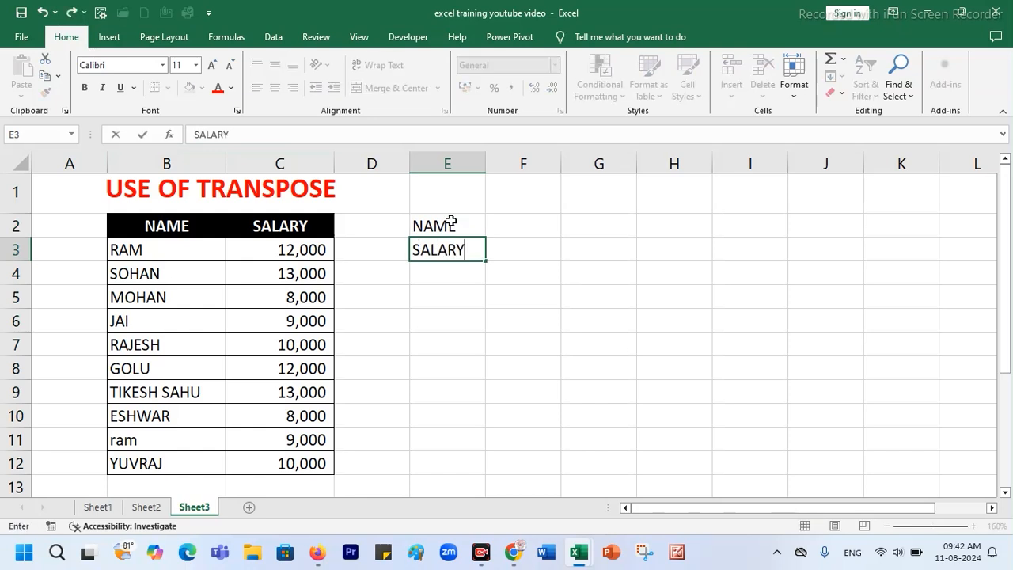
Step: Enter the first three names from the NAME column across cells F2 to H2
click(527, 225)
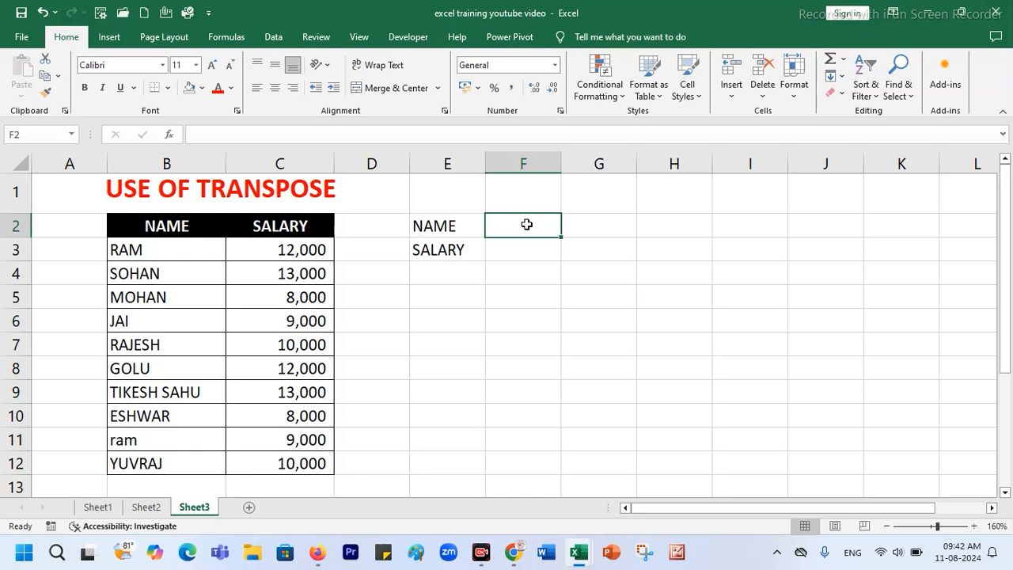
text(RAM)
key(Tab)
text(SOHAN)
key(Tab)
text(MOHAN)
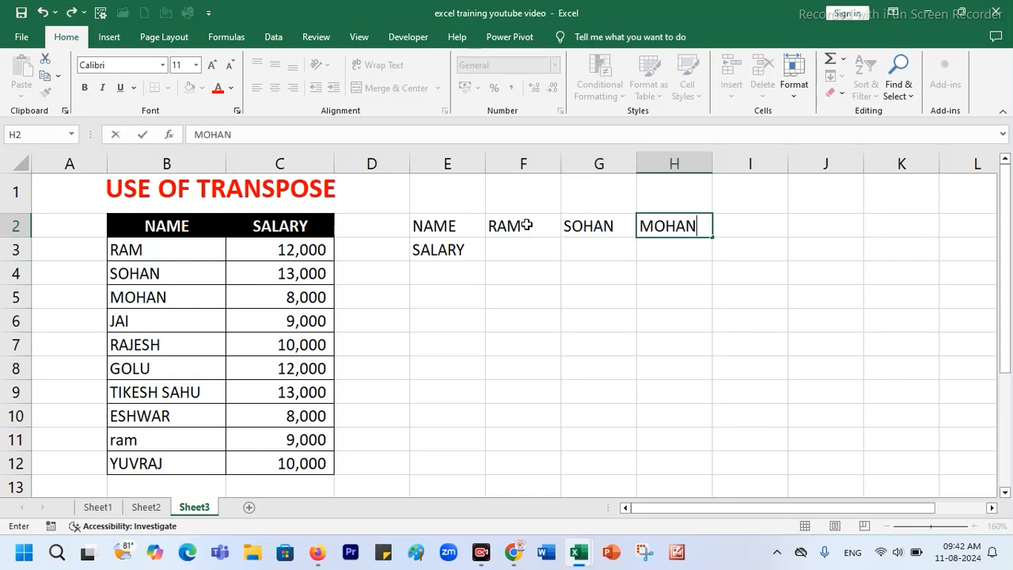
Step: Enter the matching salaries 12000, 13000 and 8000 across cells F3 to H3
click(518, 244)
text(12)
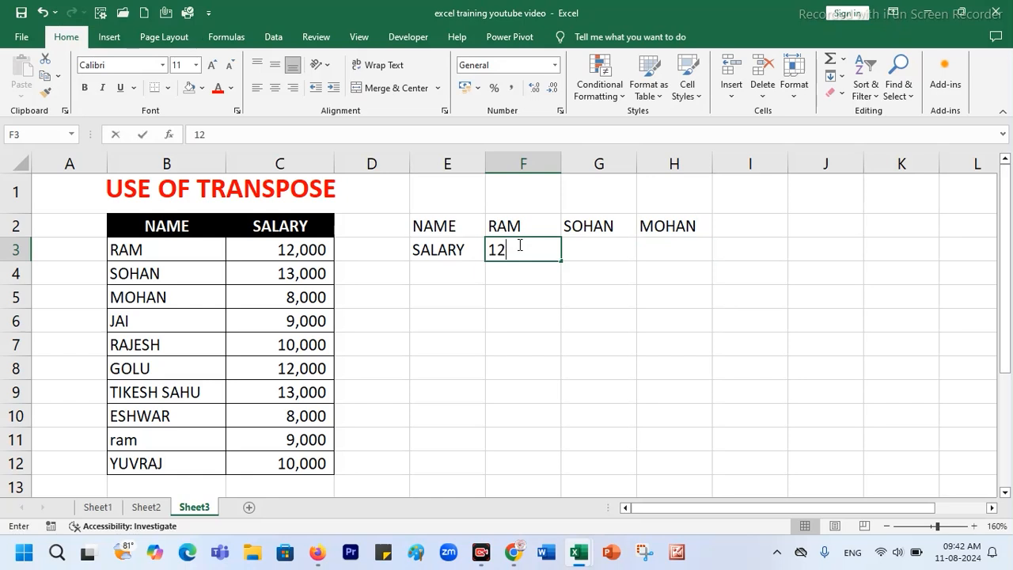
text(000)
key(Tab)
text(13000)
key(Tab)
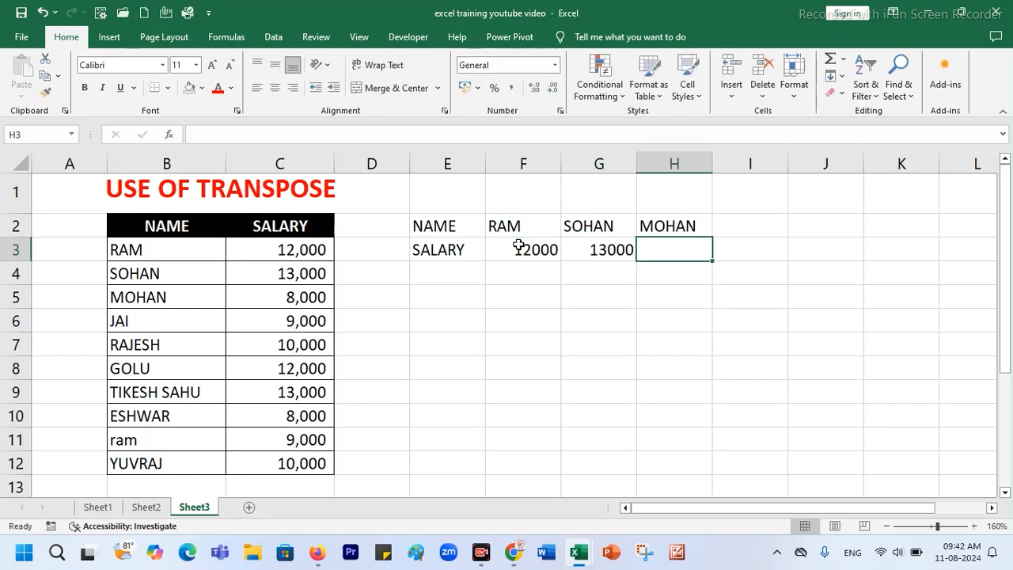
text(8000)
key(Tab)
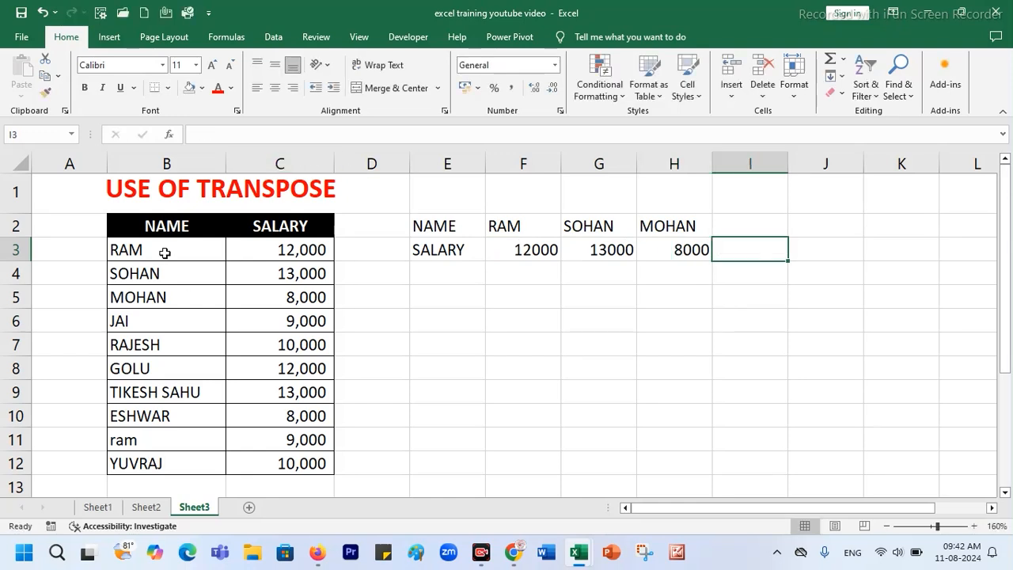
Step: Delete the manually entered names and salaries in E2:H3
drag(158, 228, 302, 451)
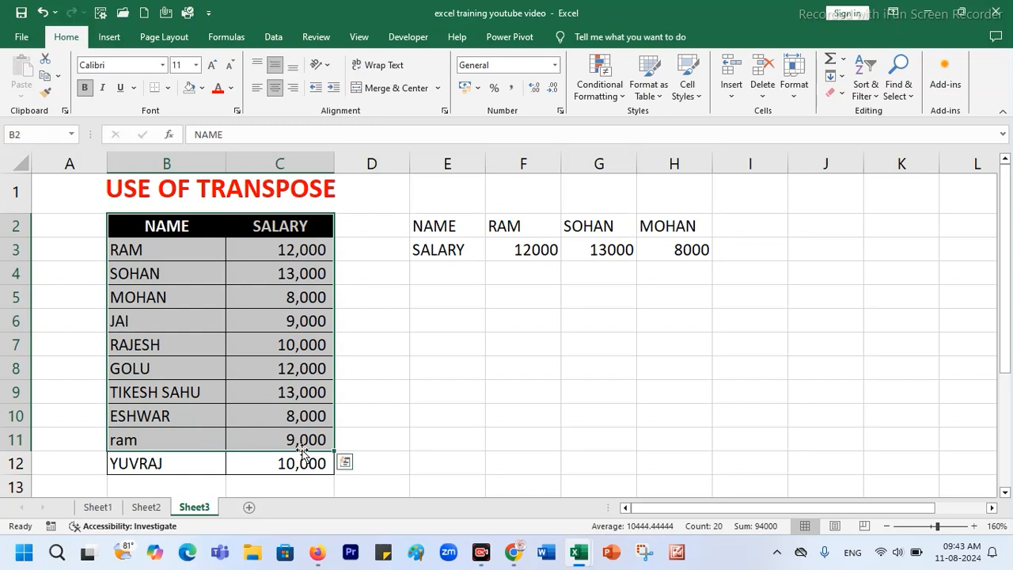
drag(166, 163, 265, 166)
drag(424, 226, 702, 244)
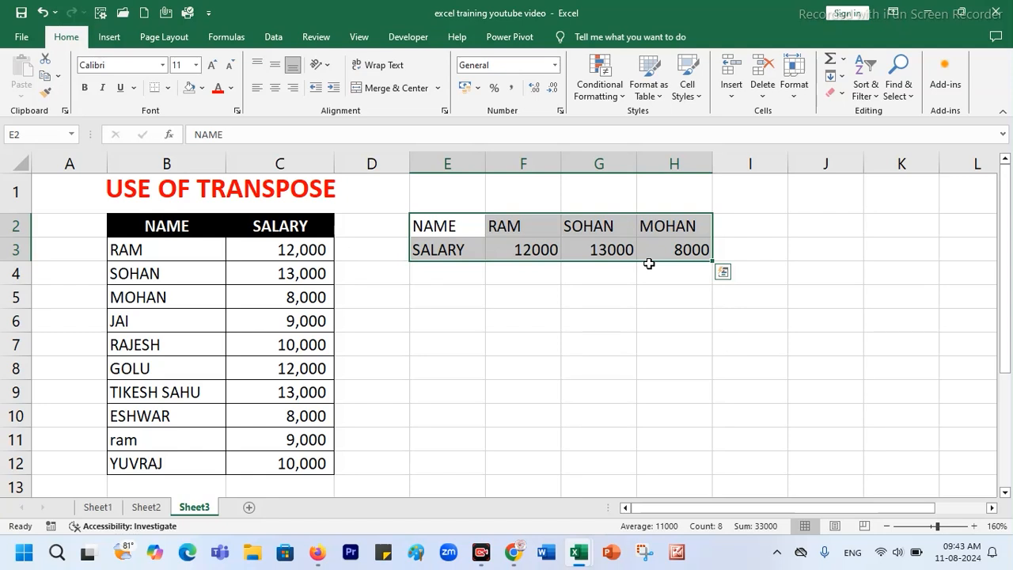
key(Delete)
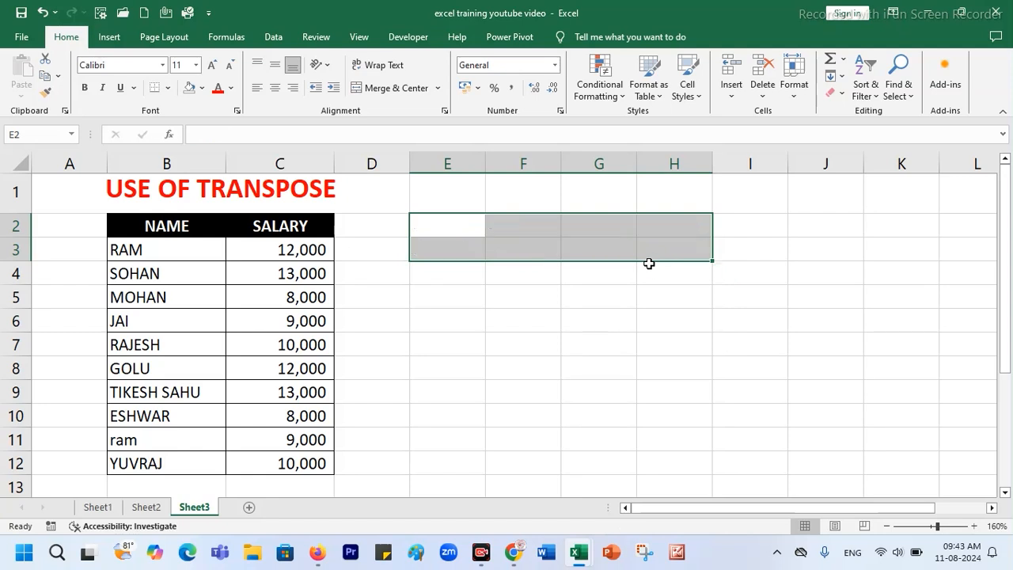
click(478, 306)
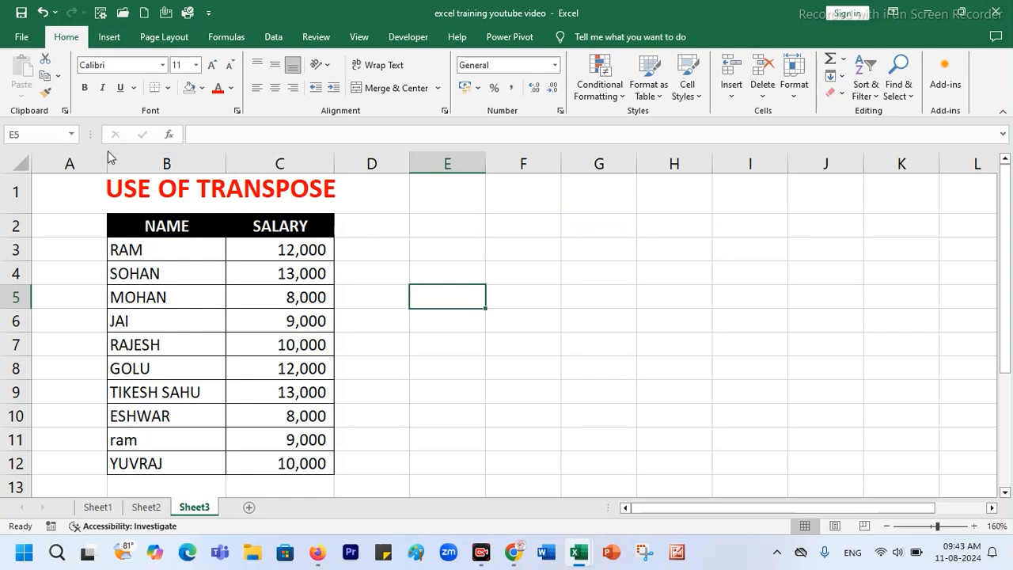
Step: Copy the whole NAME and SALARY table in B2:C12, including its headers
drag(152, 224, 299, 228)
drag(173, 226, 287, 463)
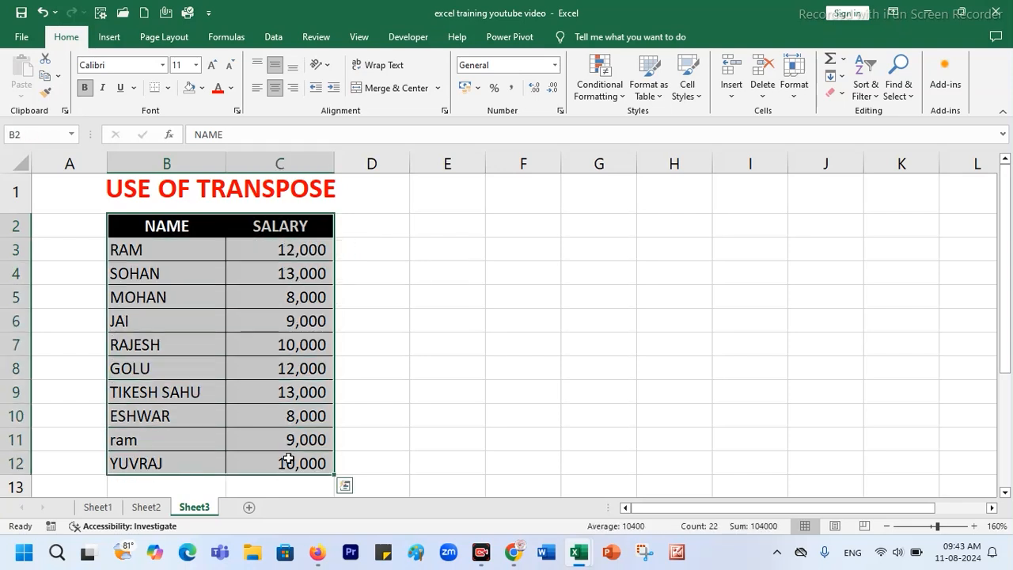
right_click(250, 231)
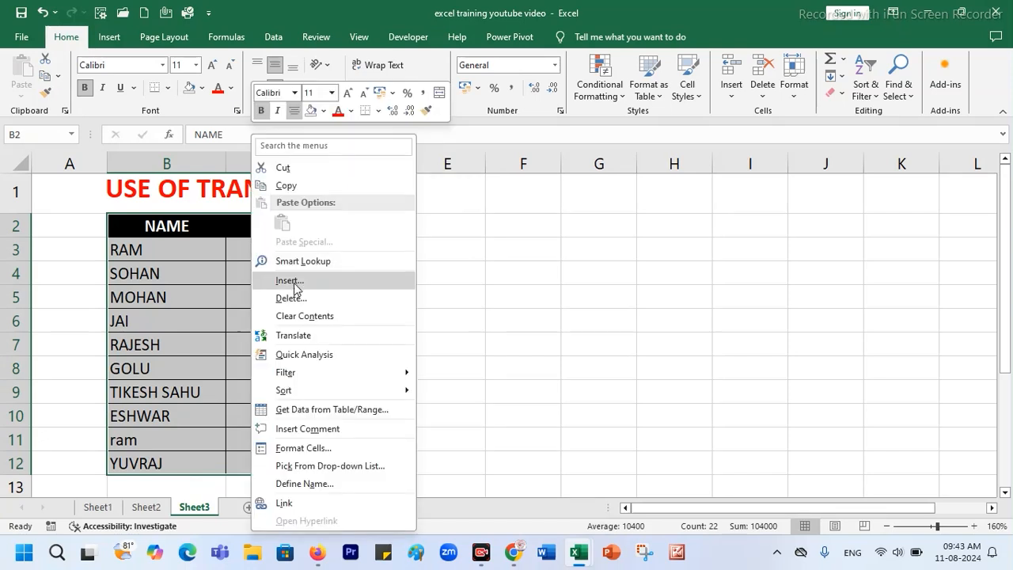
click(286, 185)
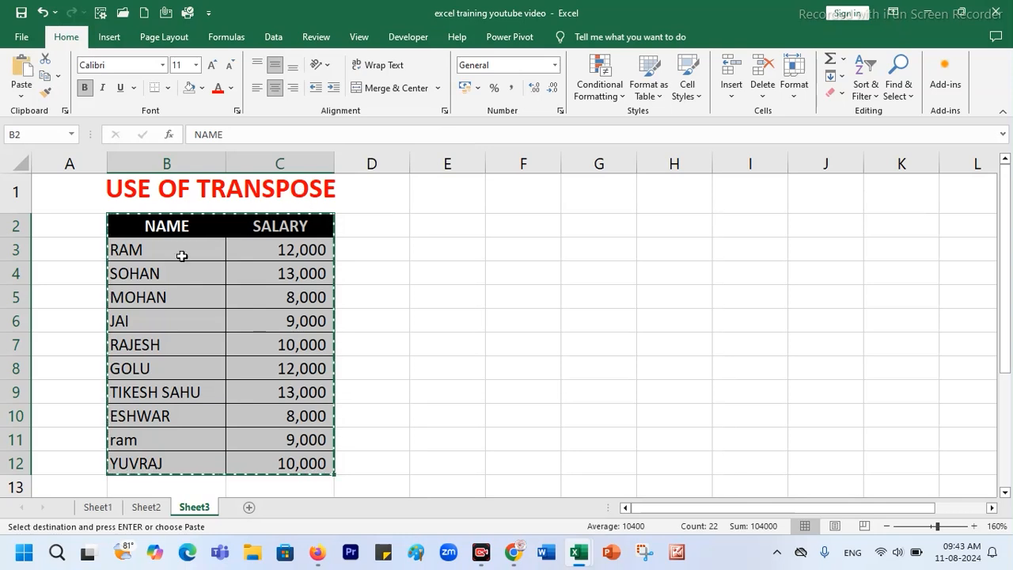
Step: Paste the copied table at E2 using Paste Special with All and Transpose selected
click(430, 226)
right_click(427, 225)
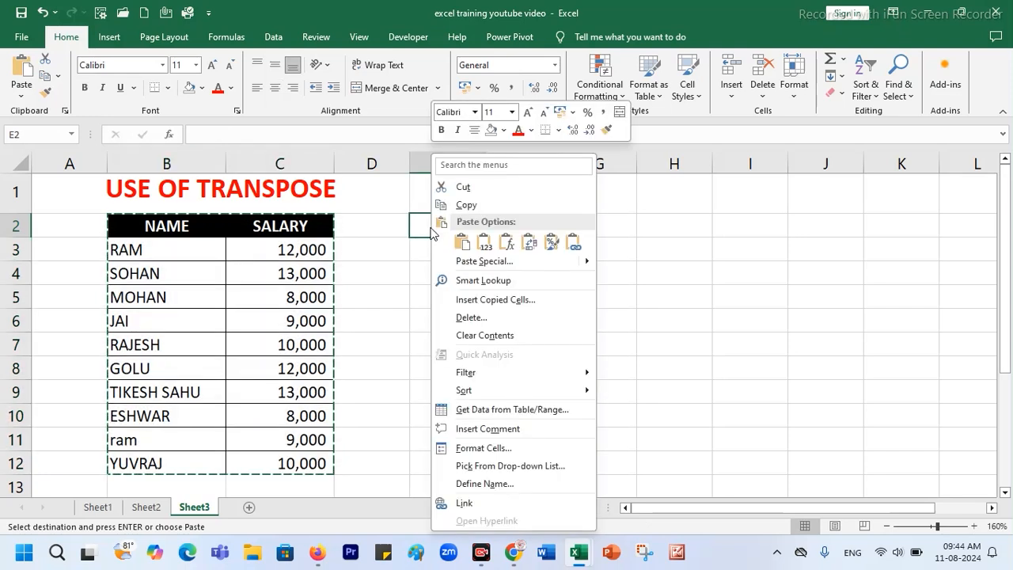
key(Escape)
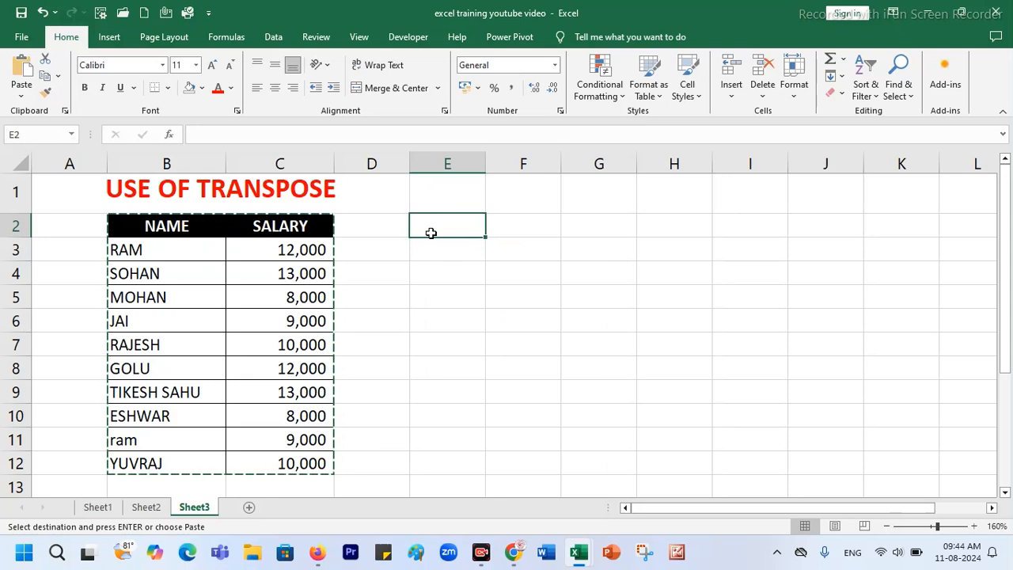
right_click(430, 227)
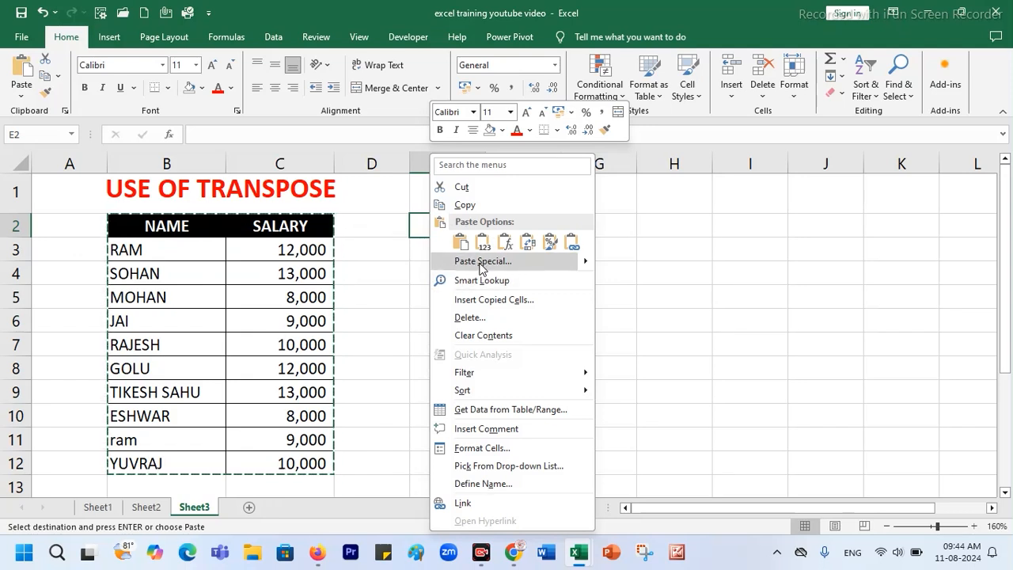
click(480, 263)
drag(454, 181, 515, 179)
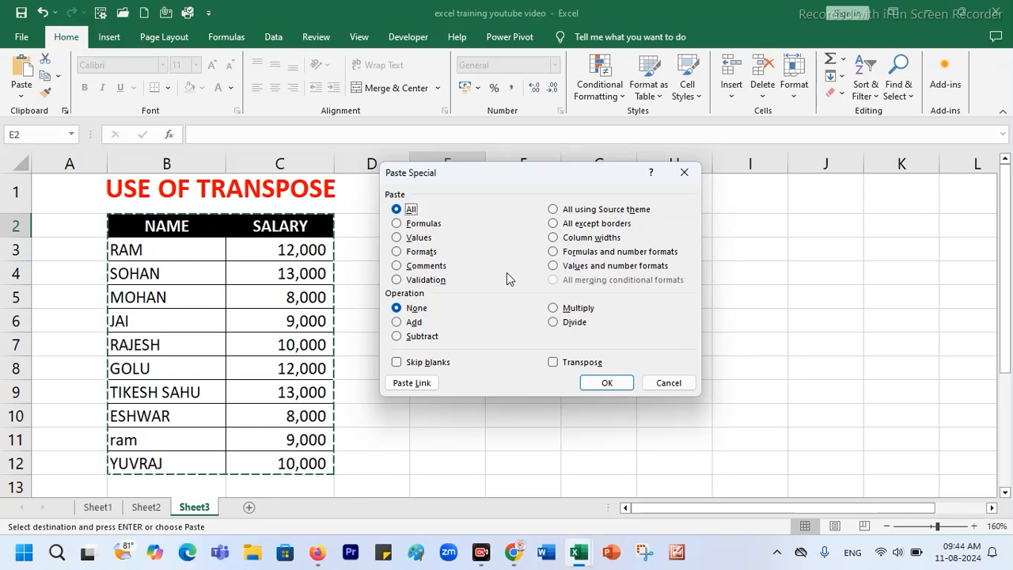
click(552, 364)
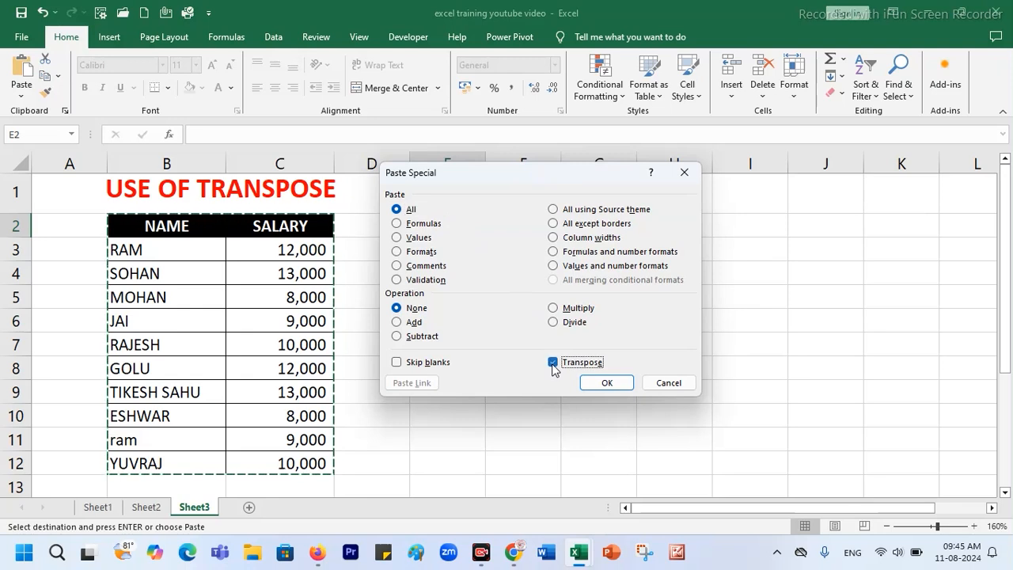
click(606, 384)
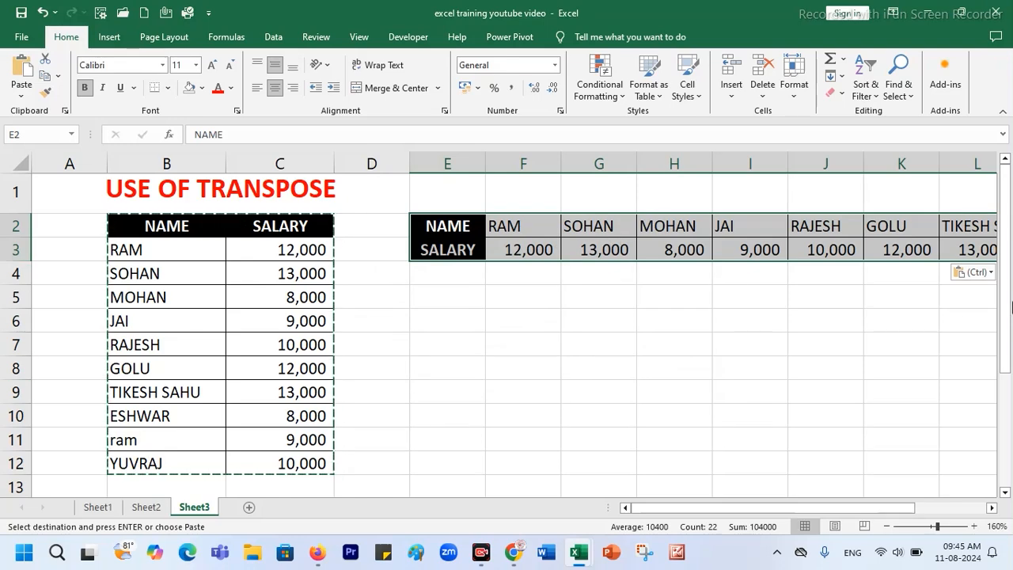
drag(729, 513, 700, 508)
click(470, 335)
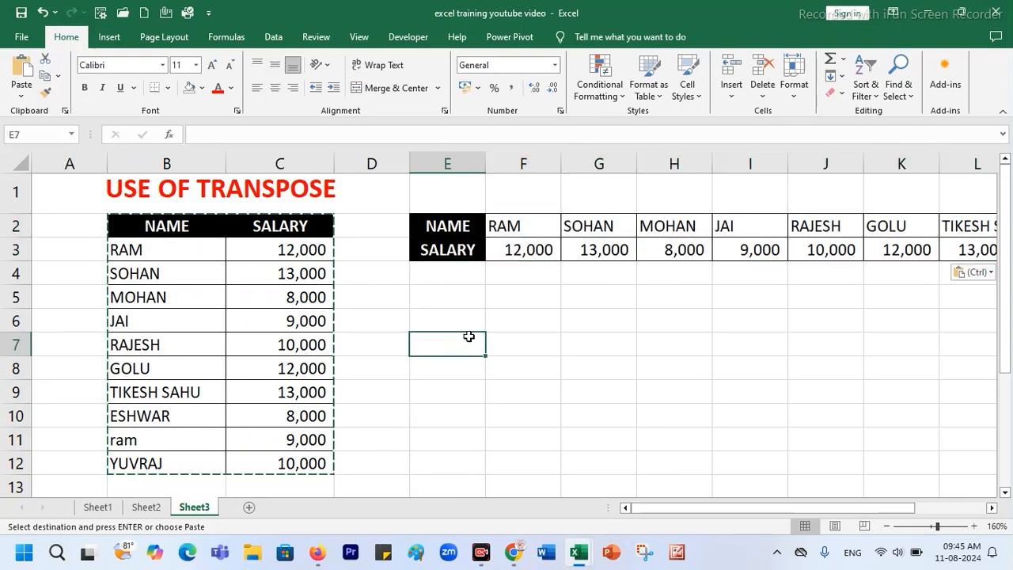
Step: On Sheet2, clear the existing transposed table in K2:U9 together with its formatting
click(145, 510)
drag(86, 222, 529, 438)
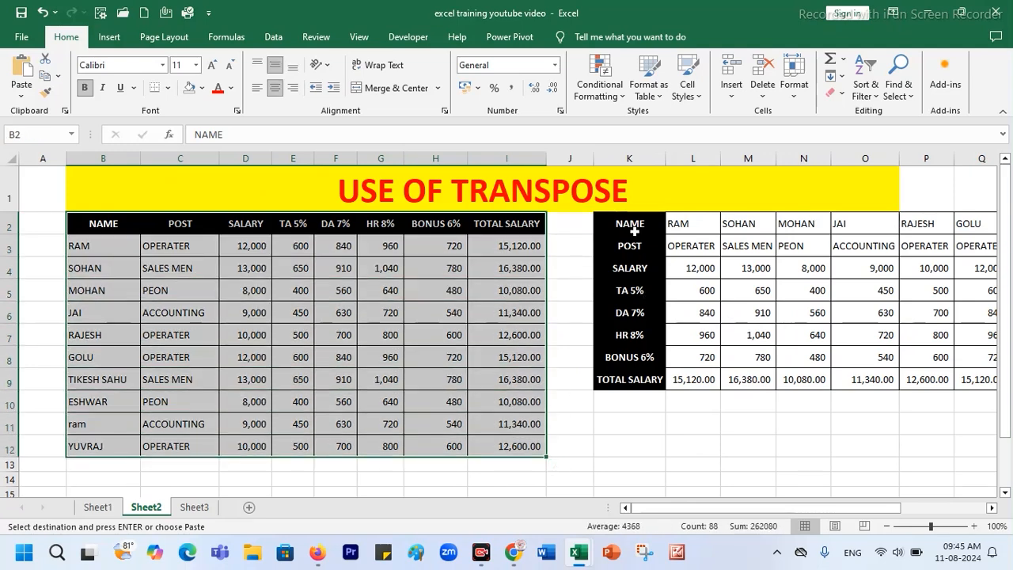
drag(626, 221, 902, 382)
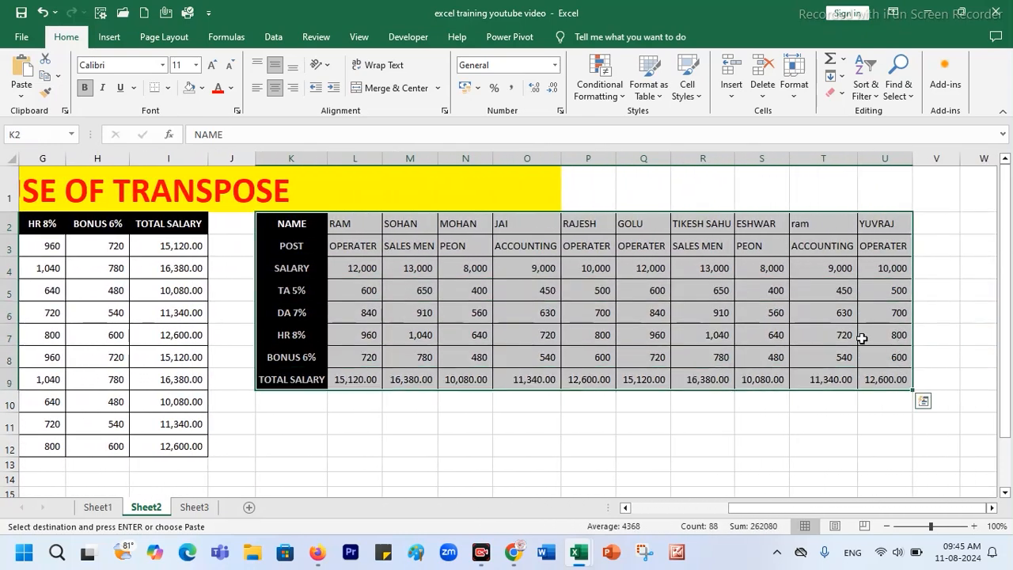
click(841, 94)
click(854, 113)
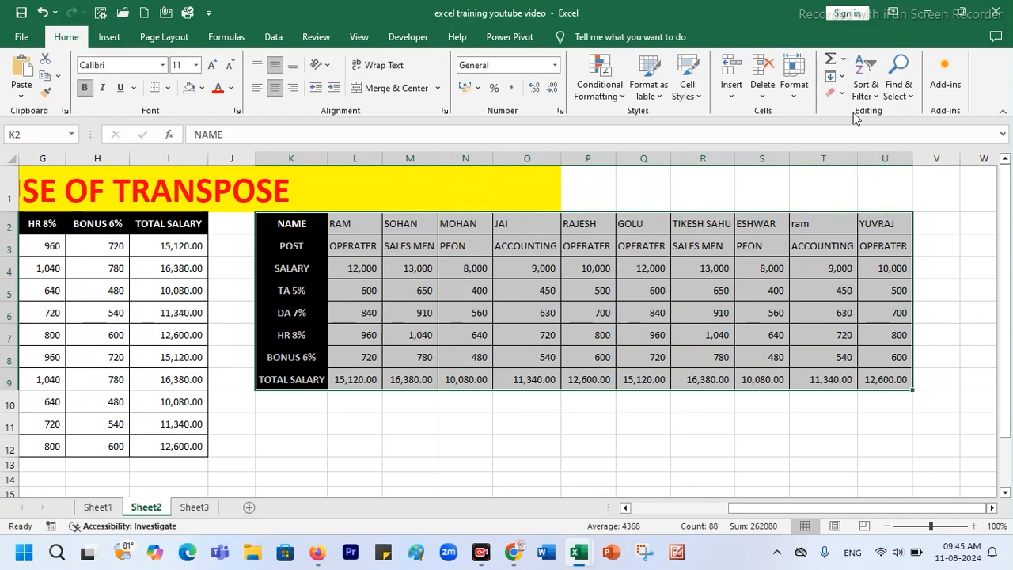
click(625, 372)
key(Left)
key(Left)
key(Left)
key(Left)
key(Left)
key(Left)
key(Left)
key(Left)
key(Left)
key(Left)
key(Left)
key(Left)
key(Left)
key(Left)
key(Left)
key(Left)
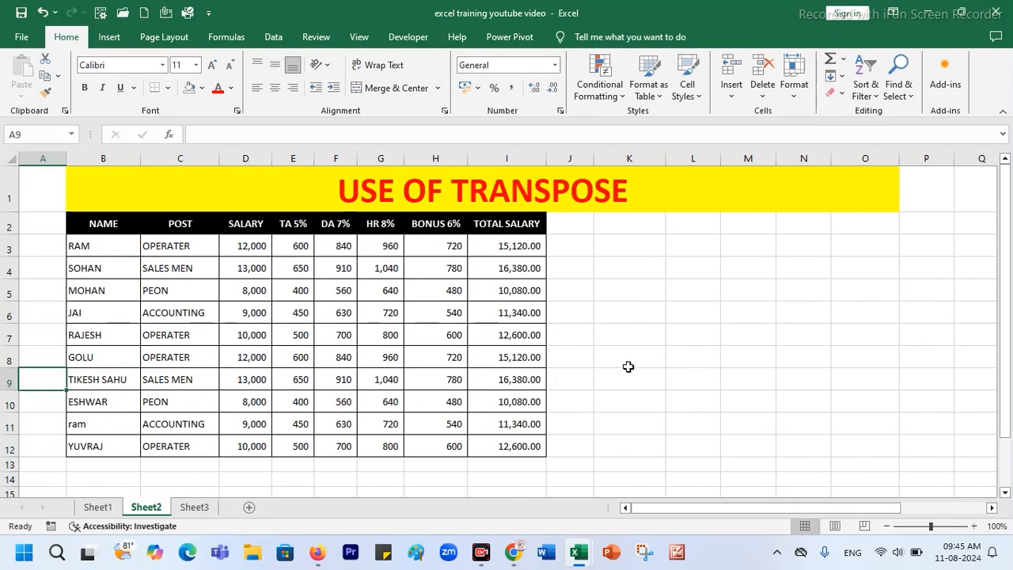
Step: Copy the full salary table in B2:I12 on Sheet2, from NAME to TOTAL SALARY
click(125, 225)
drag(124, 225, 479, 252)
drag(102, 219, 519, 446)
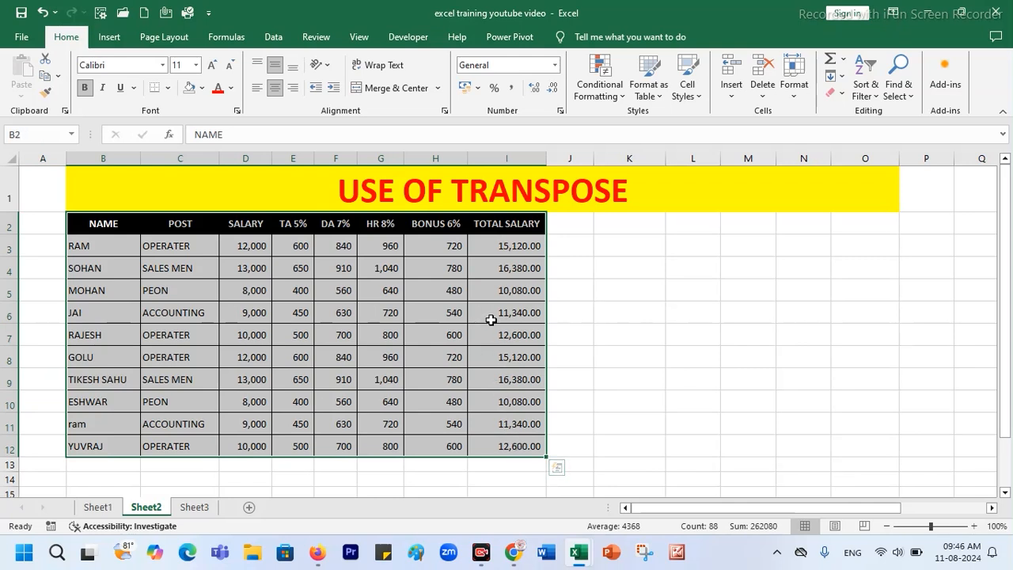
right_click(423, 261)
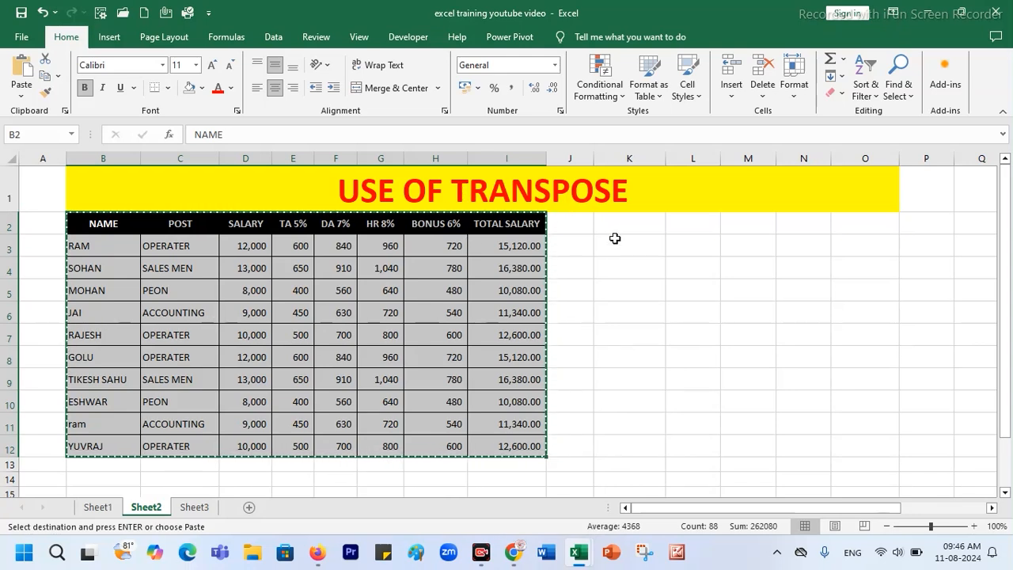
Step: Add a new blank worksheet after Sheet2
click(619, 222)
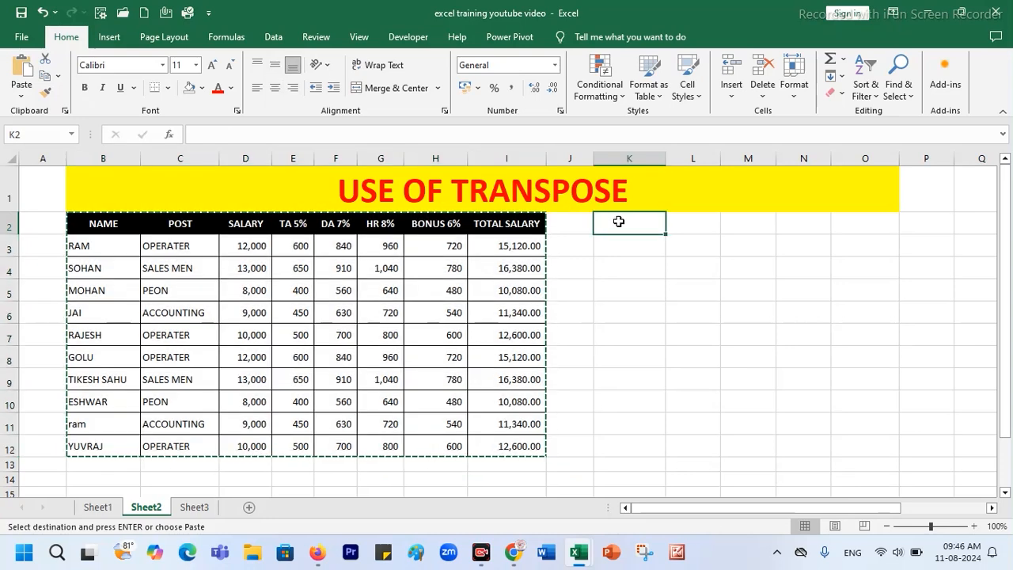
scroll(614, 269, down, 2)
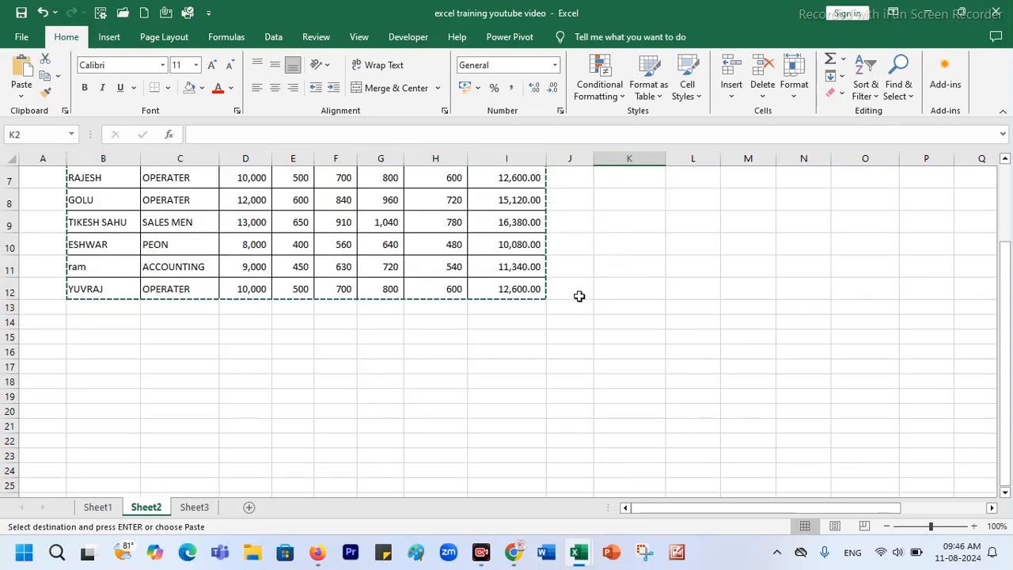
click(53, 322)
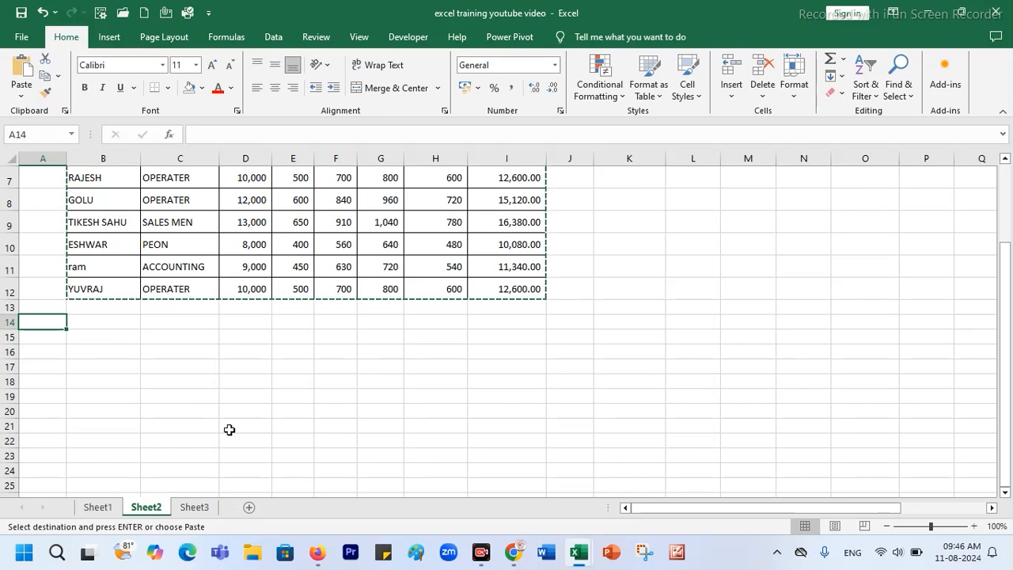
click(248, 508)
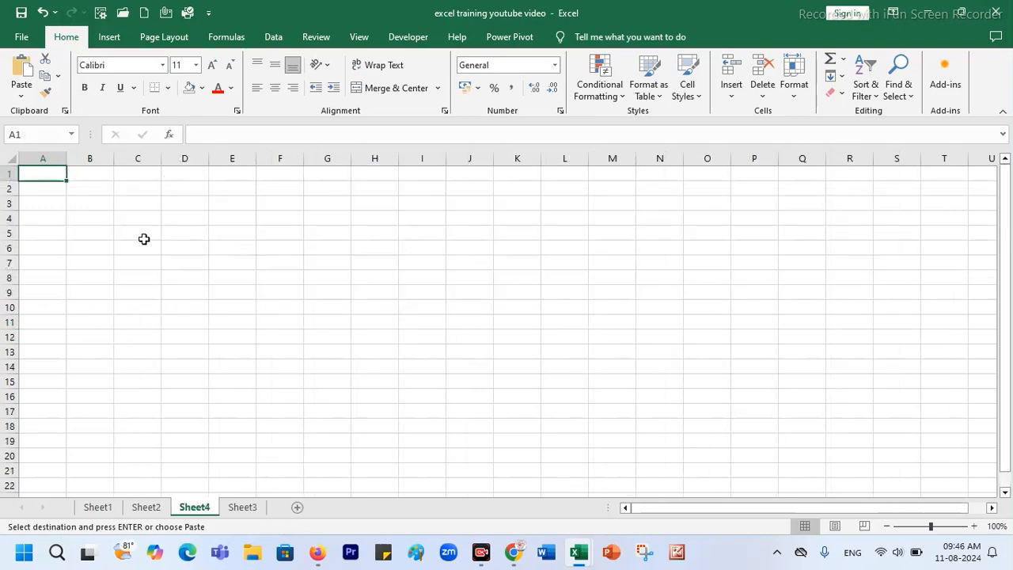
Step: Paste the copied salary table at A1 of the new sheet using Paste Special with All and Transpose selected
right_click(45, 174)
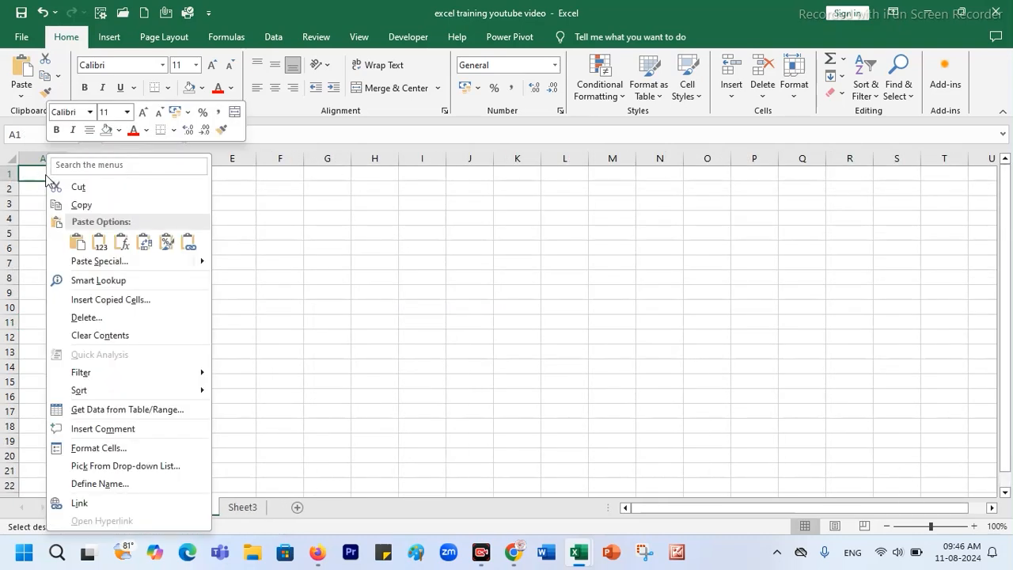
click(100, 261)
drag(192, 165, 354, 191)
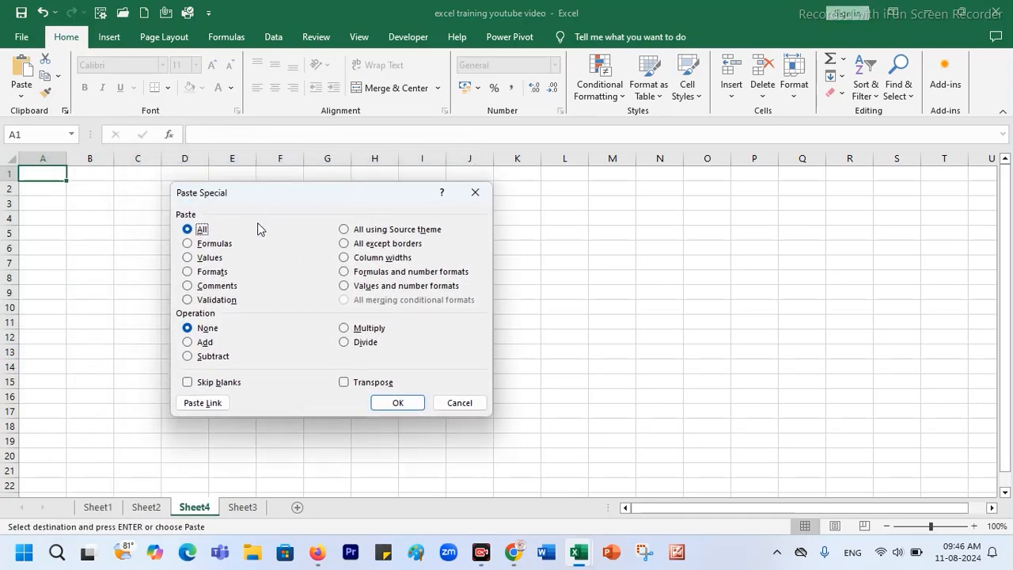
click(344, 383)
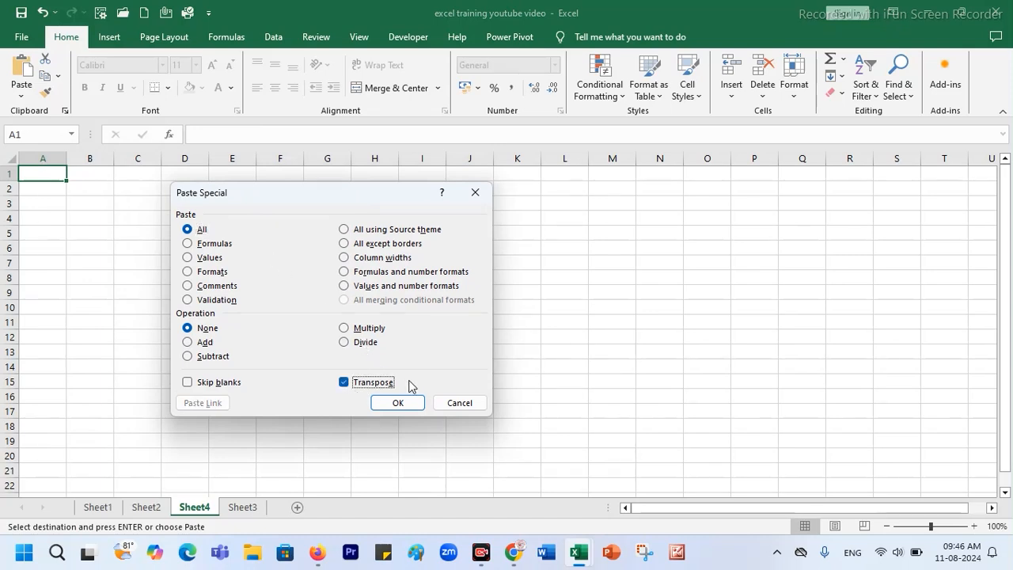
click(398, 404)
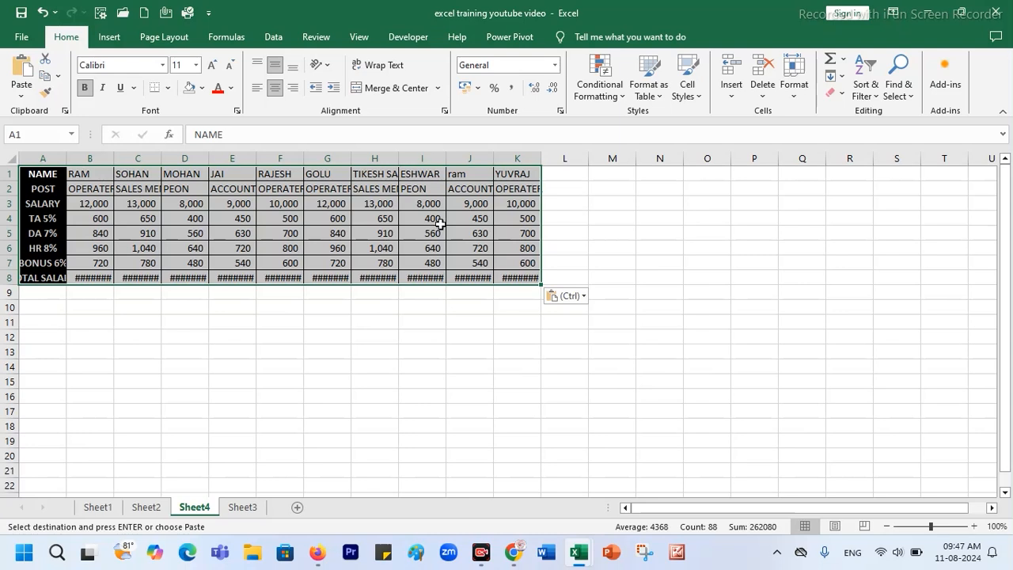
Step: AutoFit the column widths of the pasted table in A1:K8 and deselect the table
click(795, 89)
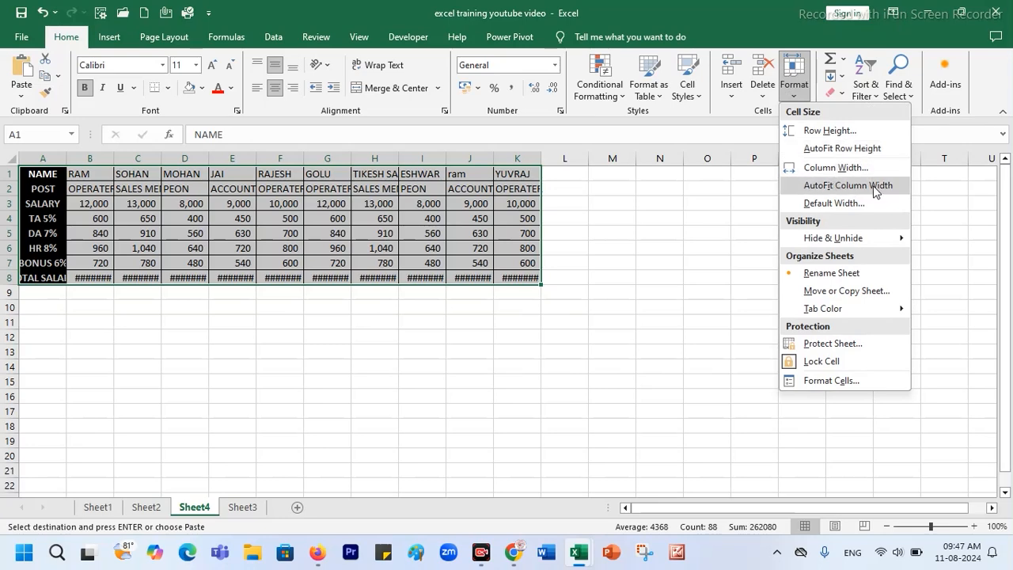
click(848, 185)
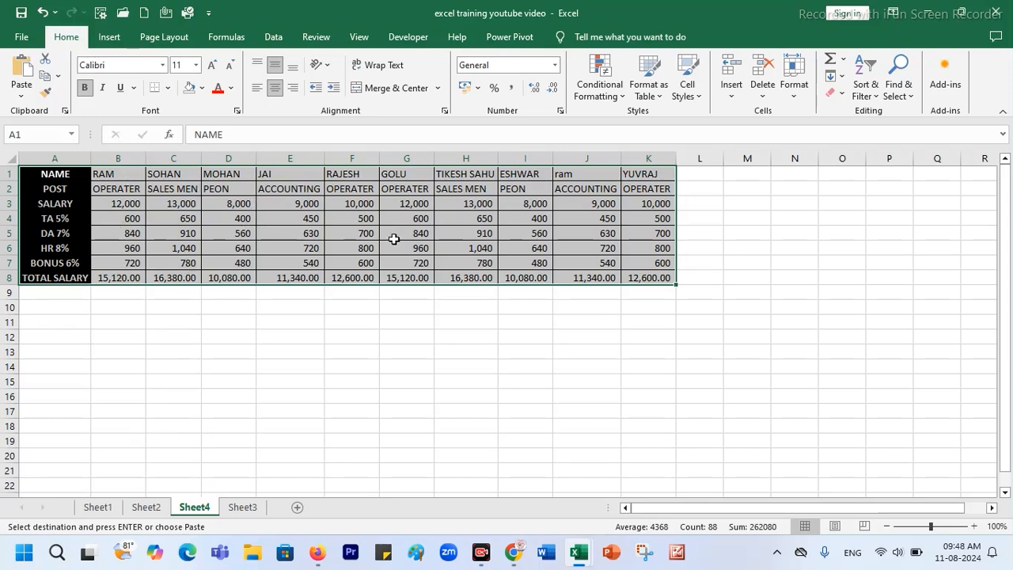
click(368, 301)
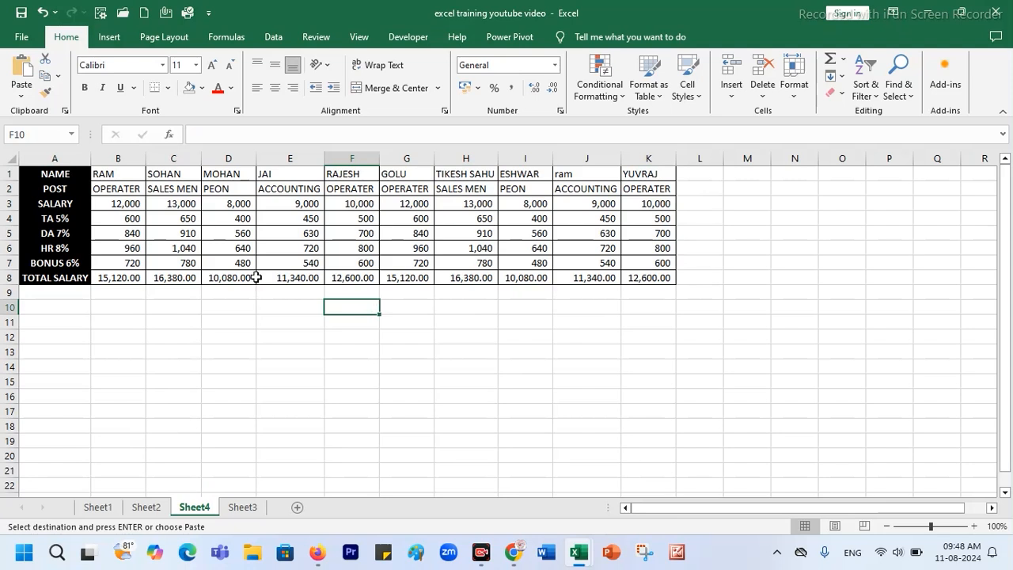
Step: Copy the whole transposed table in A1:K8, from NAME to TOTAL SALARY
drag(60, 176, 649, 276)
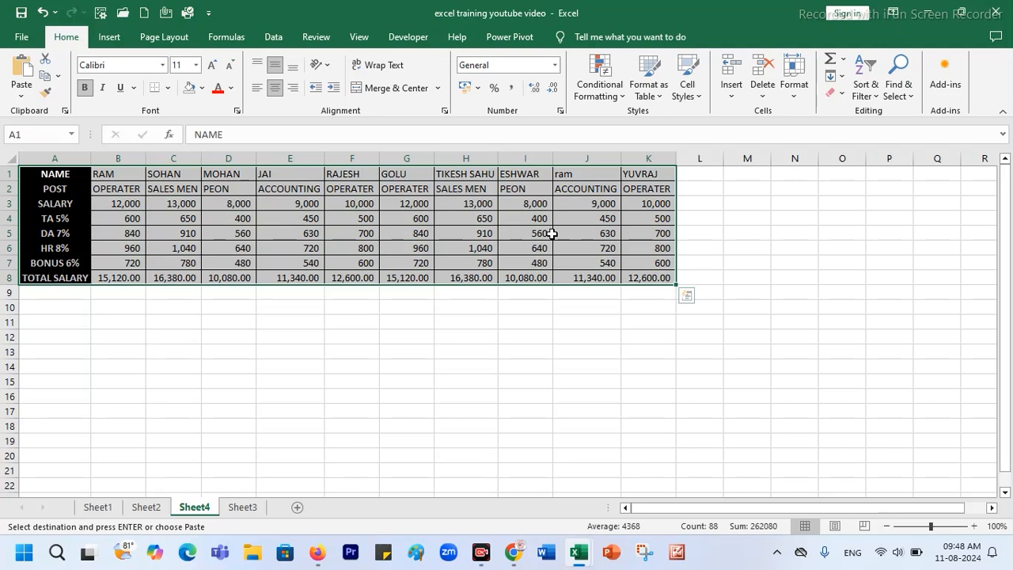
click(67, 216)
click(48, 172)
drag(49, 172, 661, 277)
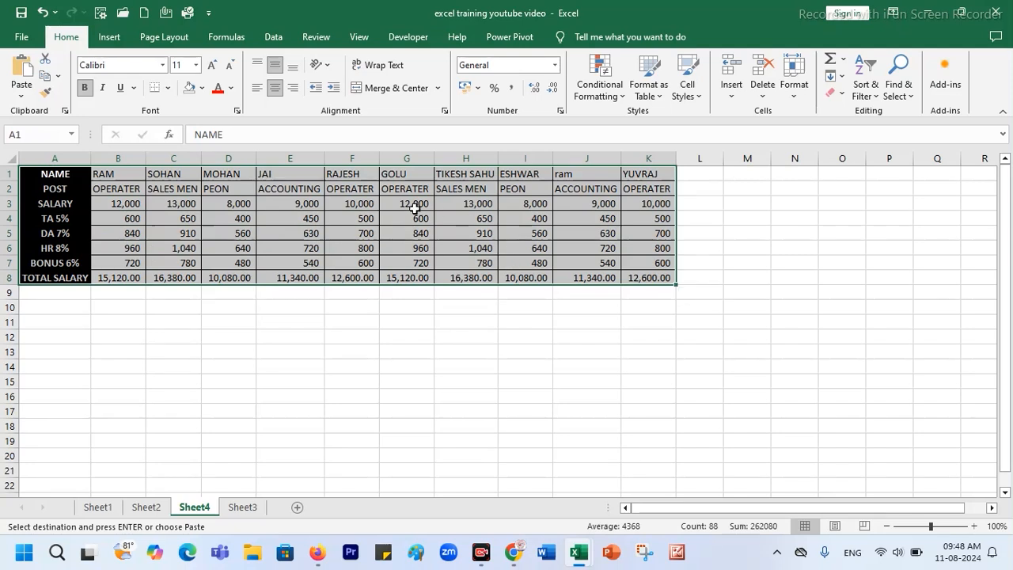
right_click(330, 183)
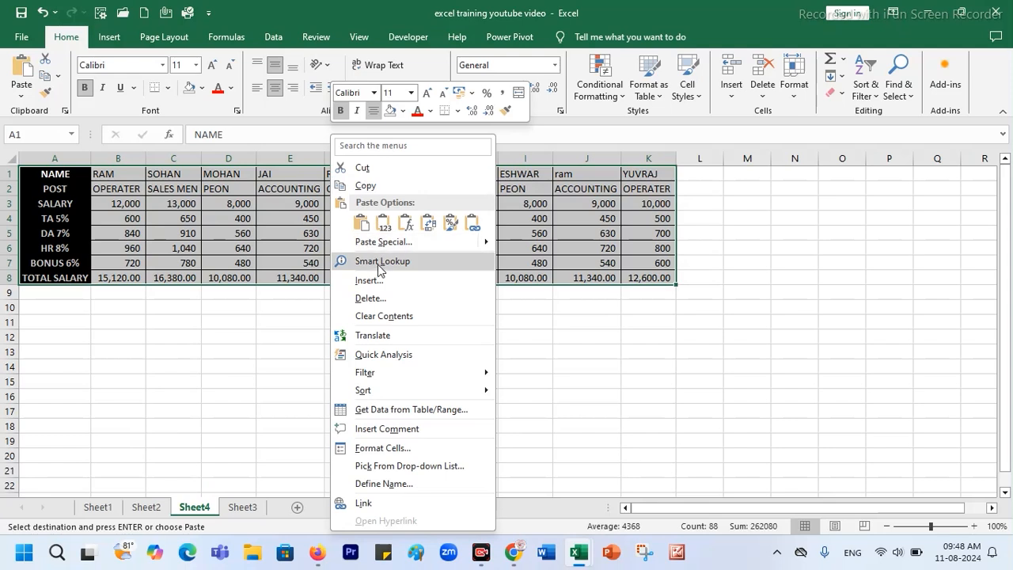
click(375, 189)
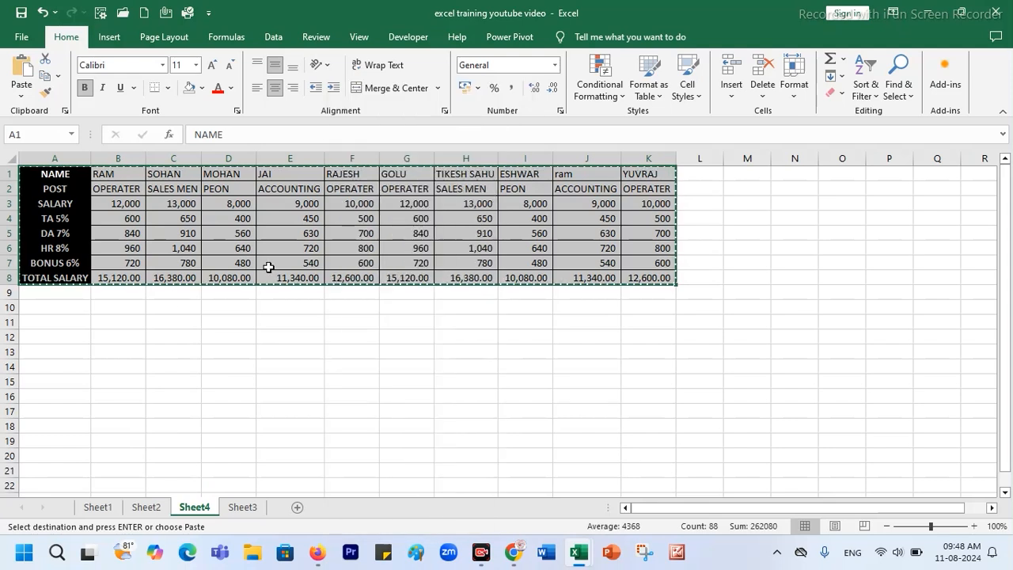
Step: Paste the copied table at B10 using Paste Special with All and Transpose selected
click(119, 309)
right_click(119, 310)
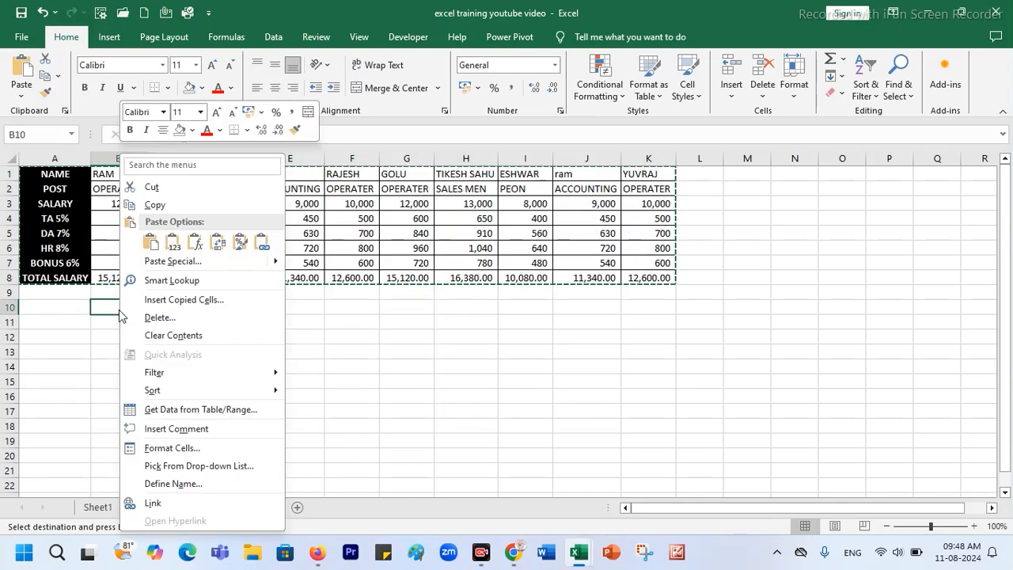
click(163, 264)
click(194, 366)
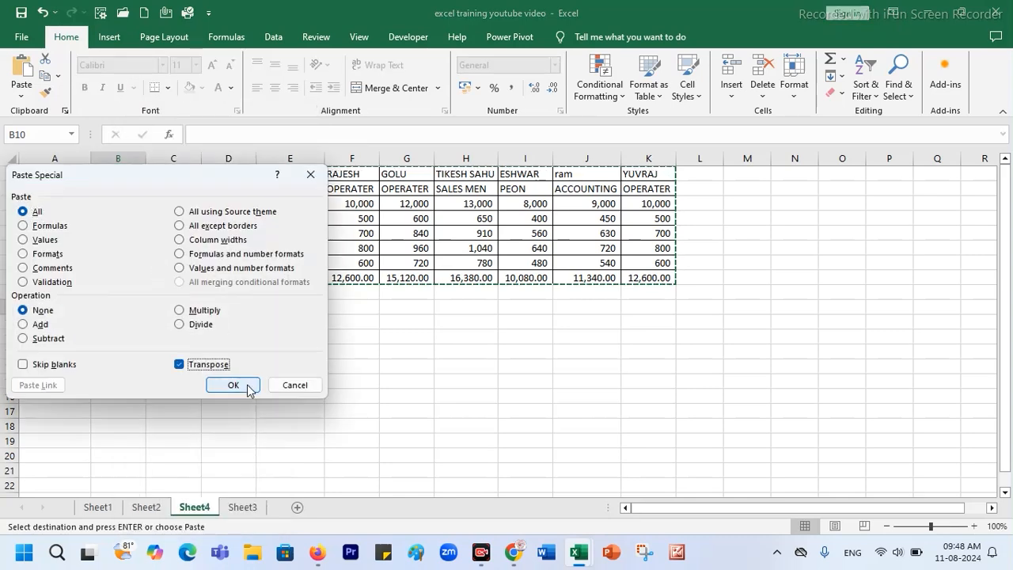
click(234, 385)
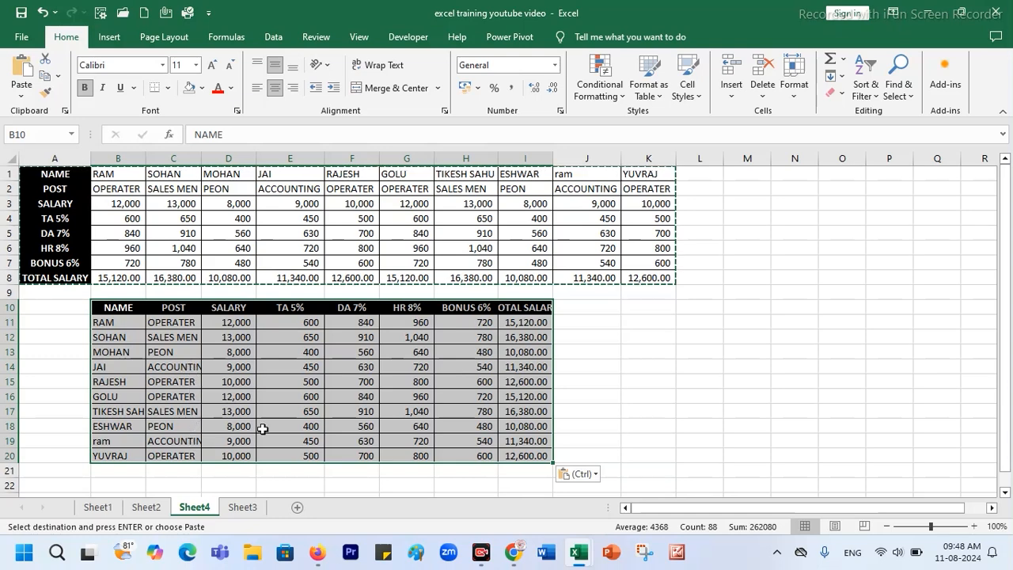
Step: AutoFit the column widths to the lower table in B10:I20, keeping that table selected
click(795, 93)
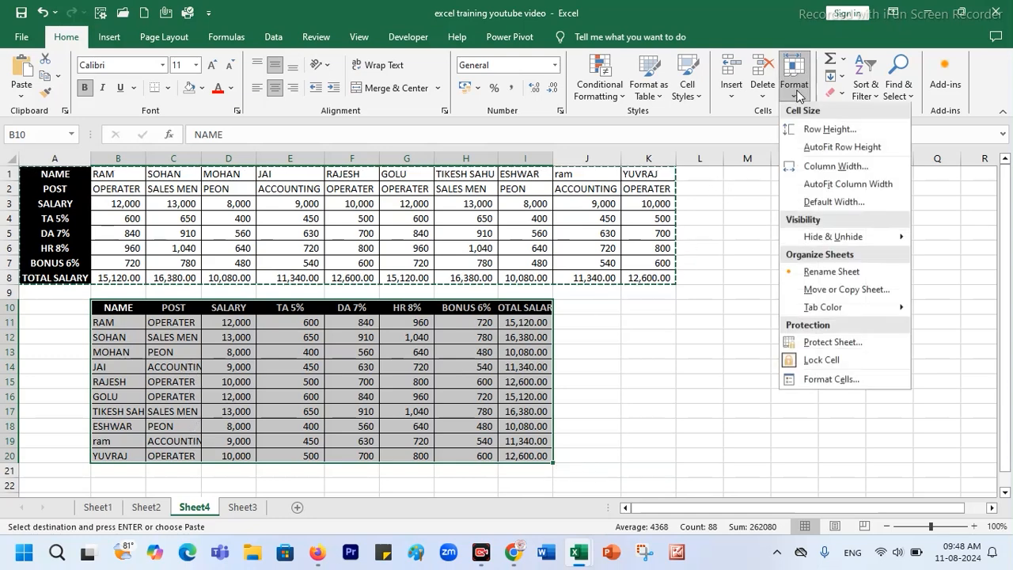
click(847, 186)
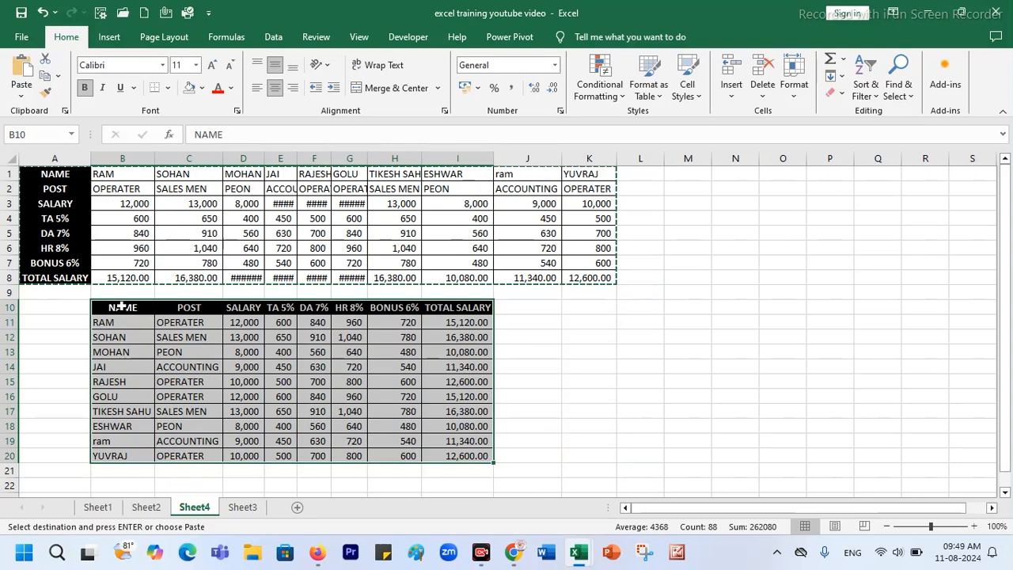
drag(125, 311, 468, 450)
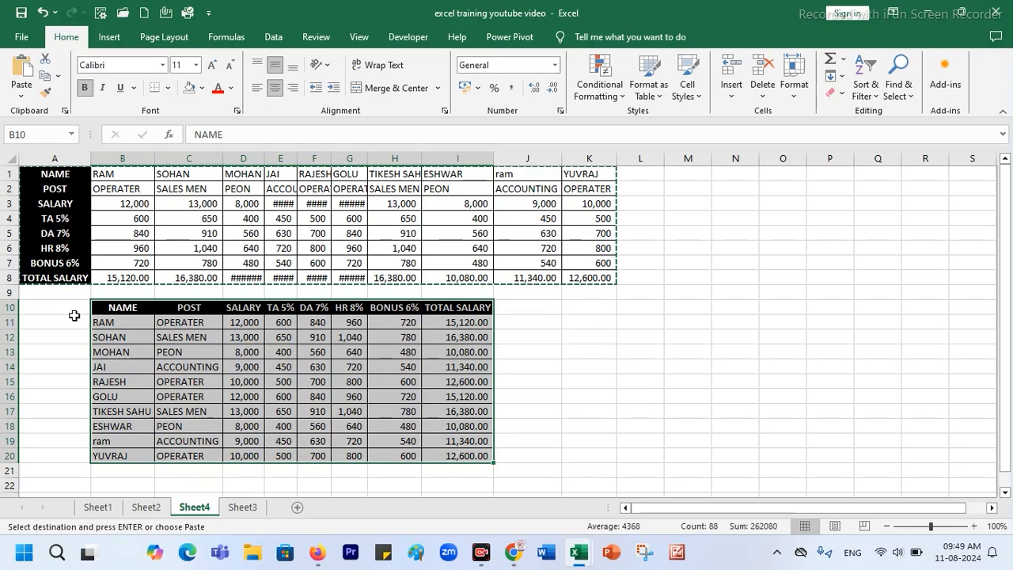
Step: Select the entire rows 1 to 8 that hold the upper table
drag(4, 173, 7, 275)
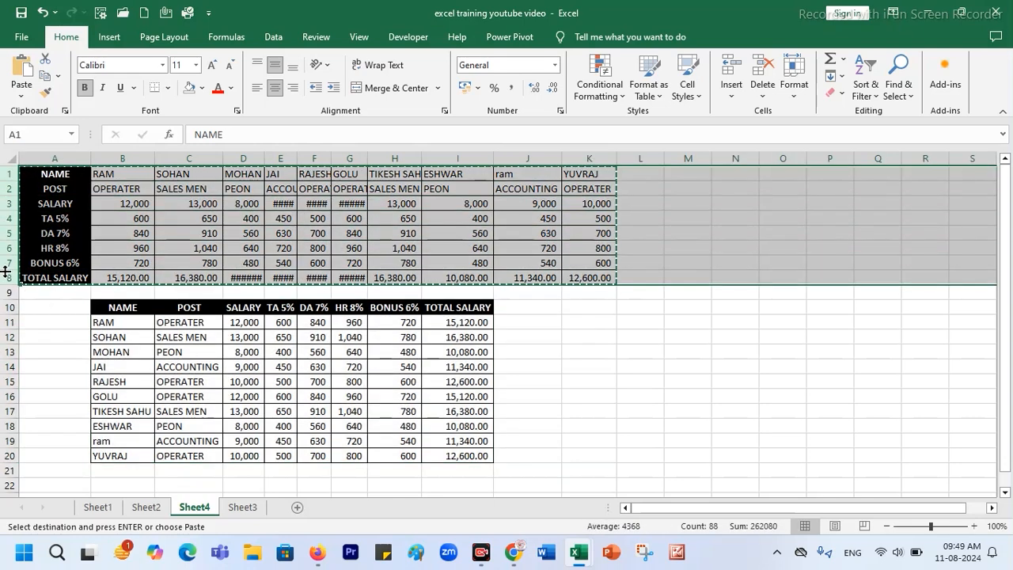